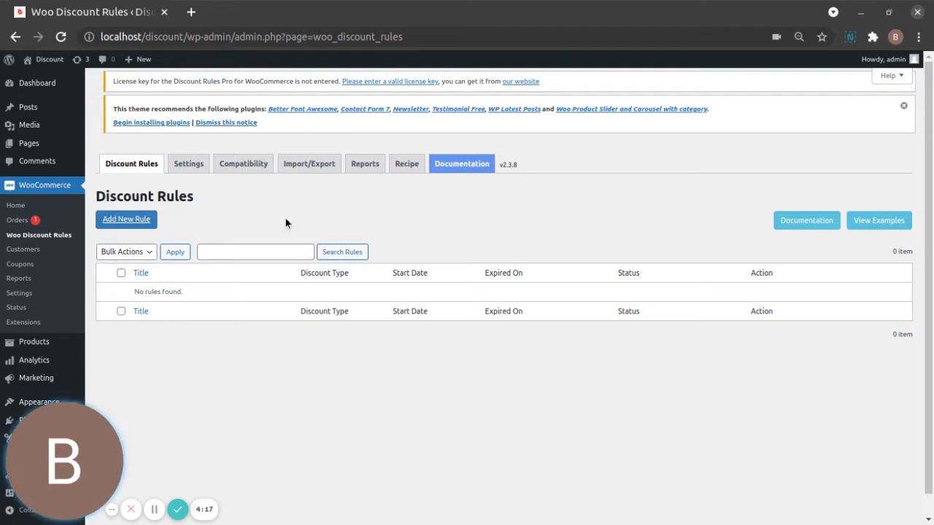
- Create a new discount rule titled "category" with the Product Adjustment discount type
left_click(129, 217)
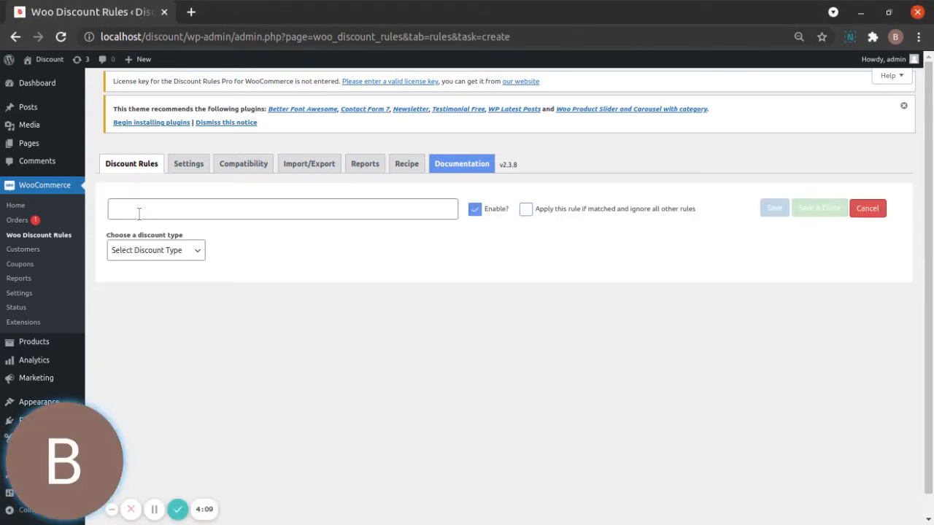
left_click(139, 212)
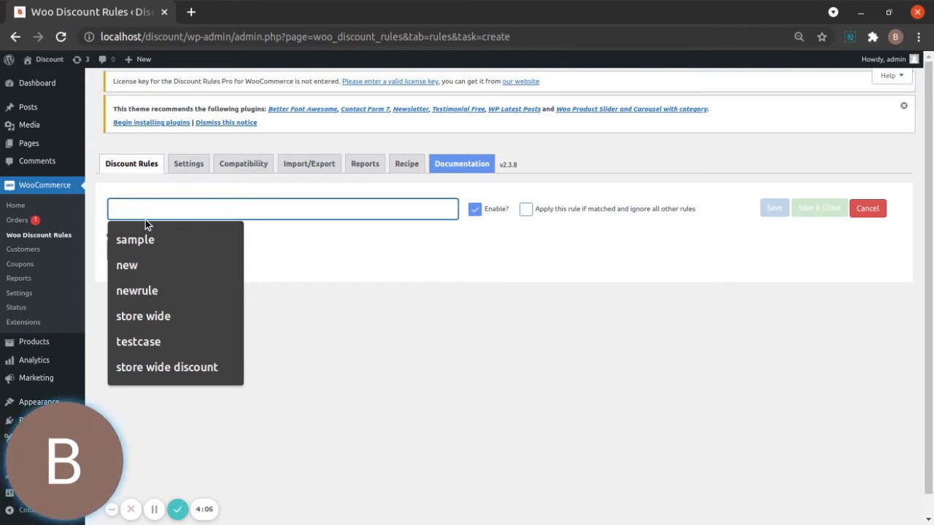
type("cate")
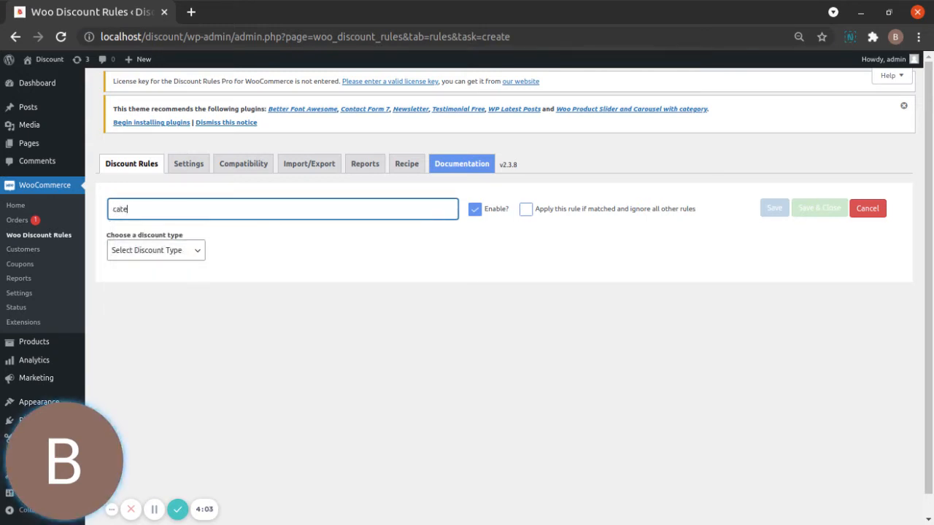
type("gory")
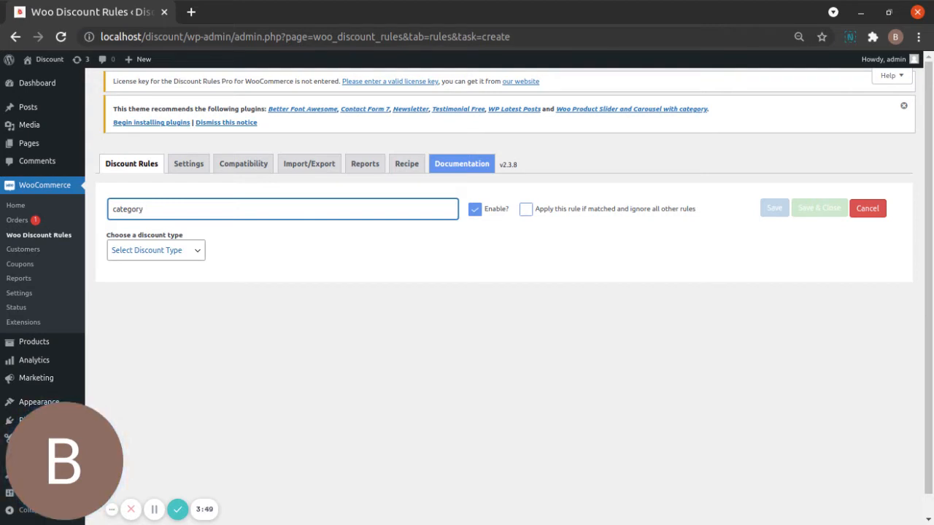
left_click(162, 254)
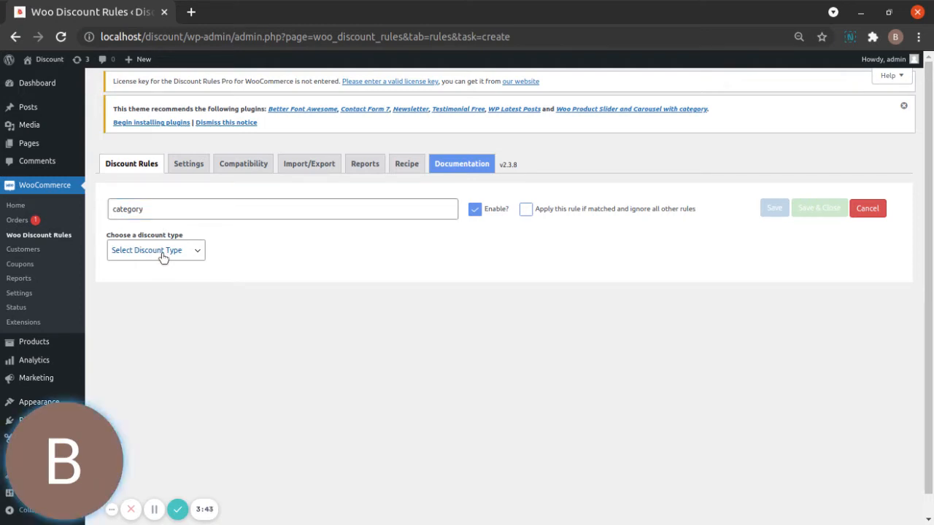
key("Down")
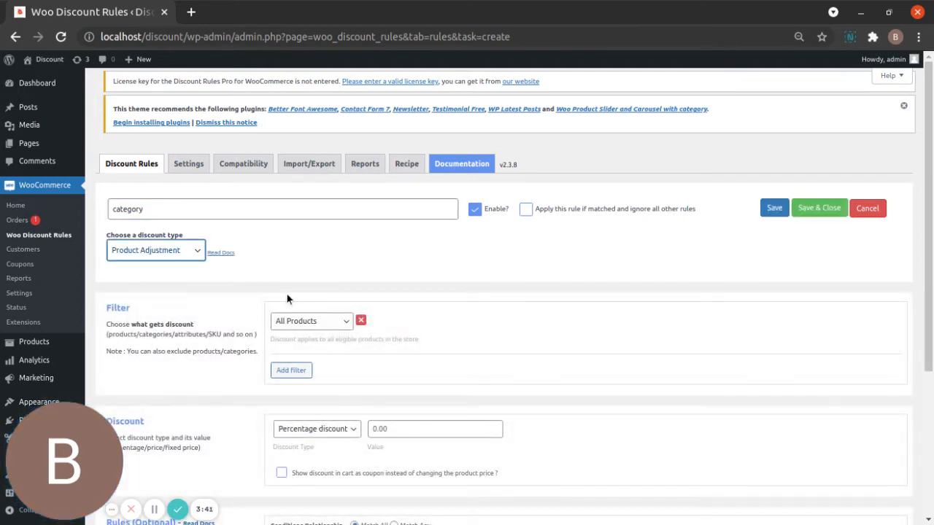
- Set the rule's filter to Category, In List, with the "art" category
scroll(396, 282, "down", 1)
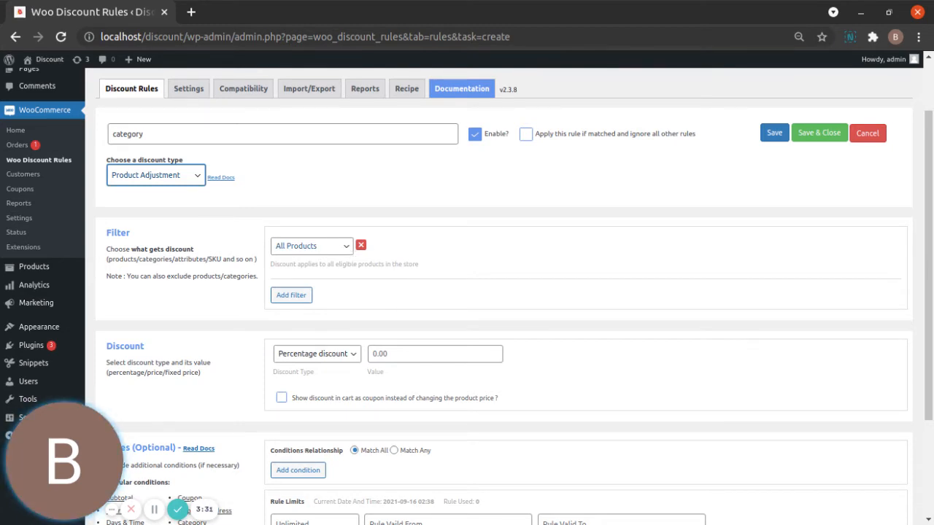
left_click(347, 249)
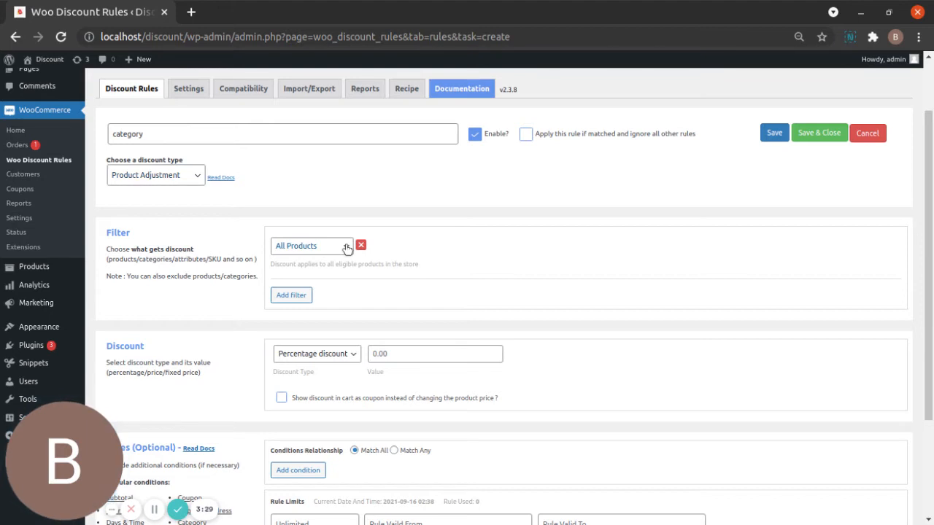
left_click(326, 297)
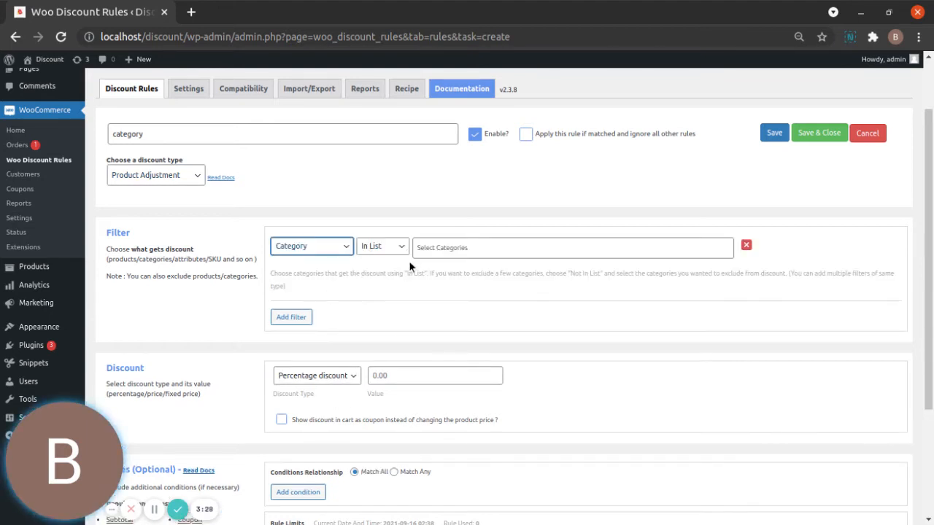
left_click(464, 251)
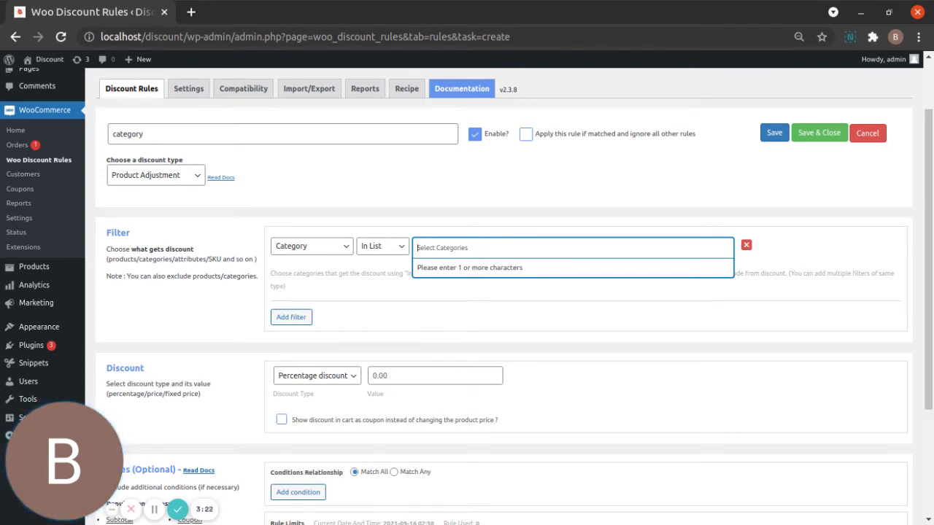
type("art")
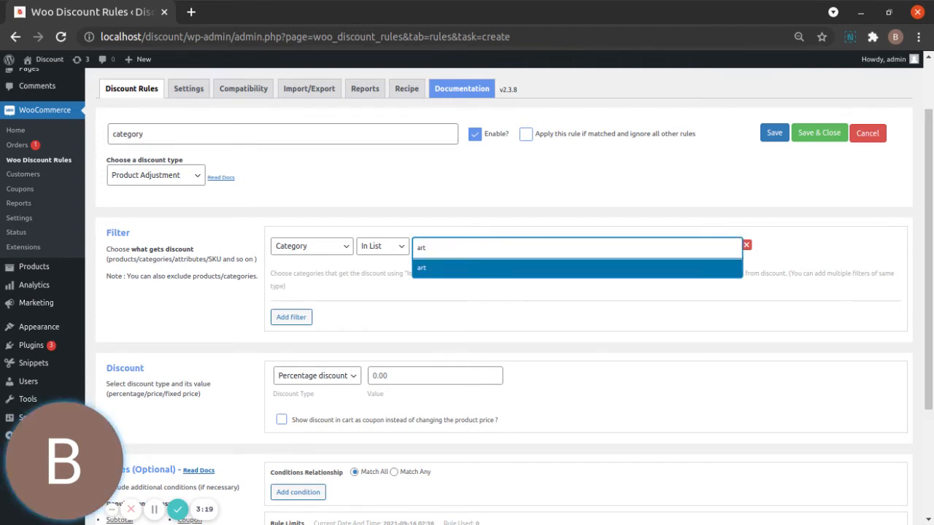
left_click(461, 270)
- Set the rule's discount to a Fixed discount with a value of 100
scroll(375, 418, "down", 1)
scroll(375, 417, "down", 2)
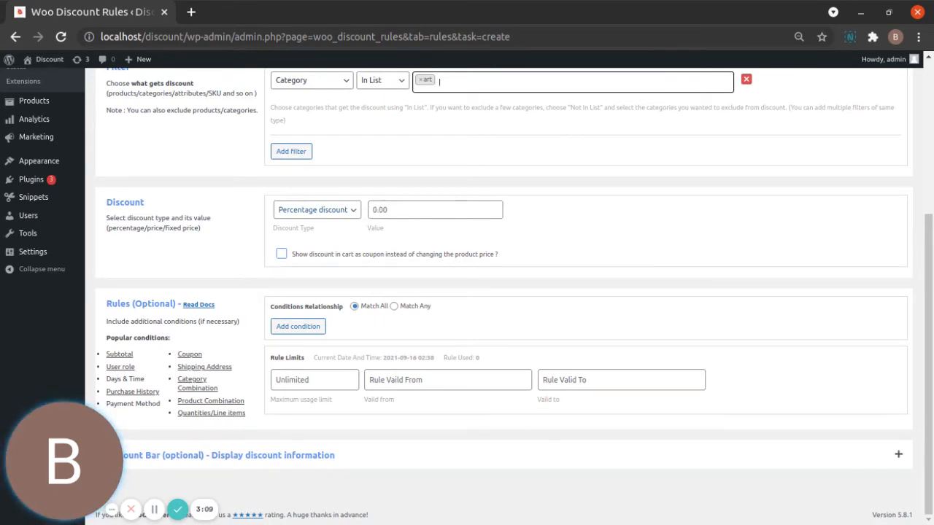
left_click(354, 212)
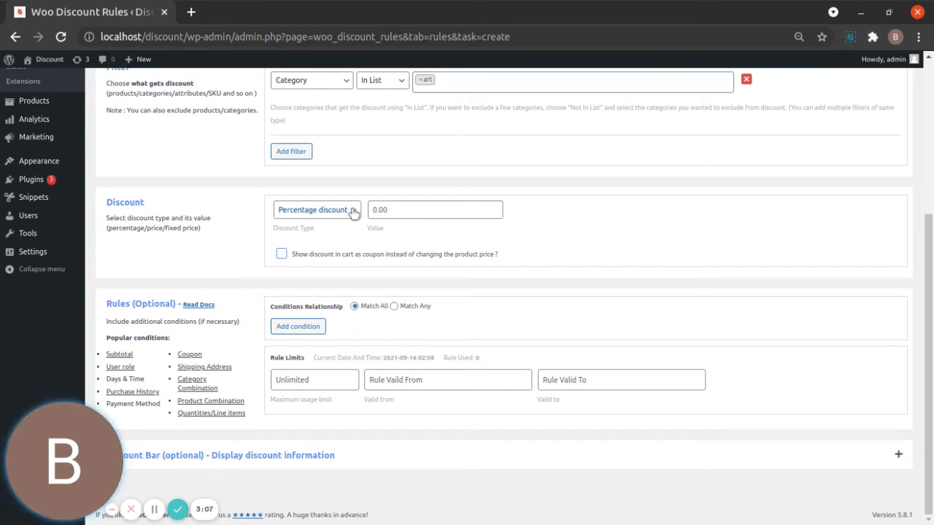
left_click(344, 234)
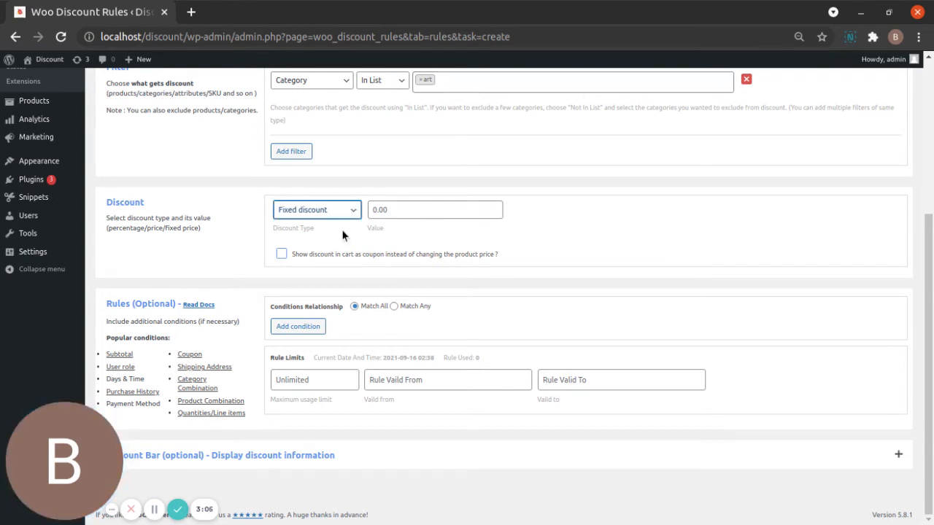
left_click(399, 211)
type("1")
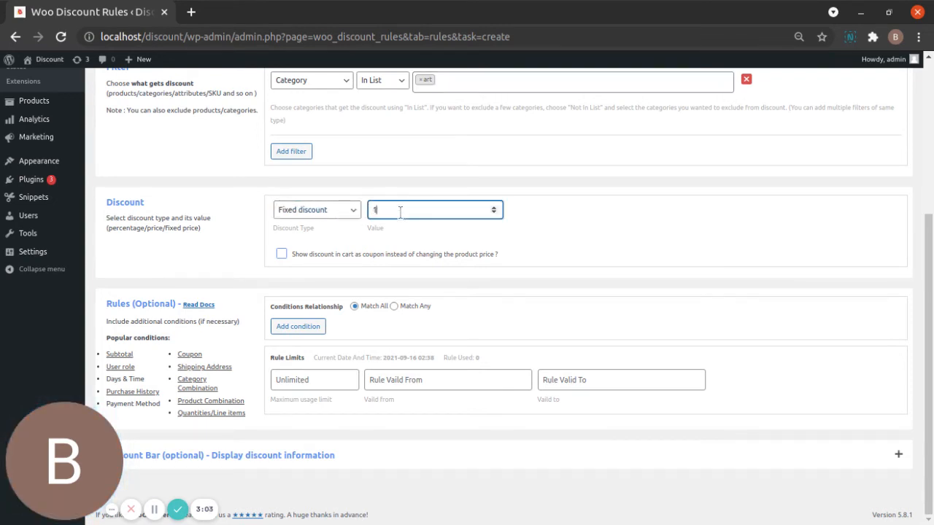
type("00")
- Add a Subtotal condition requiring a cart subtotal greater than or equal to 800
left_click(309, 329)
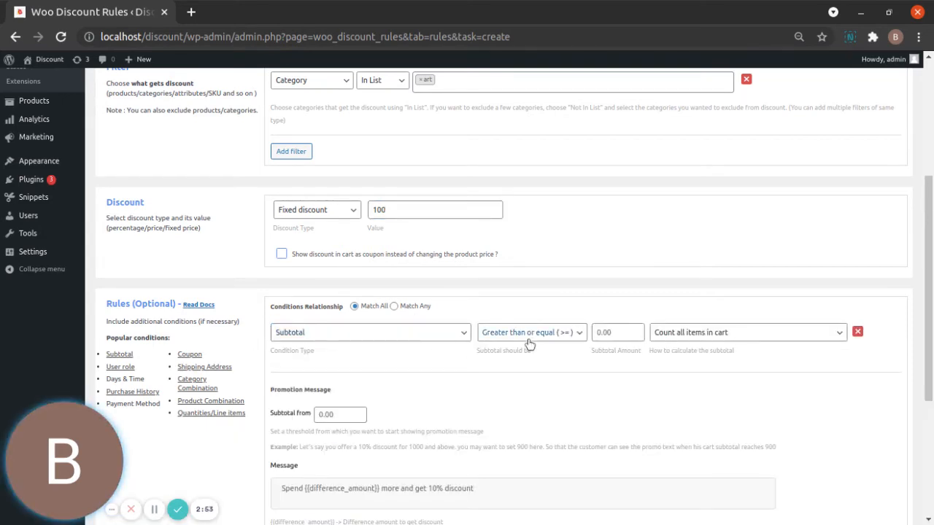
left_click(625, 330)
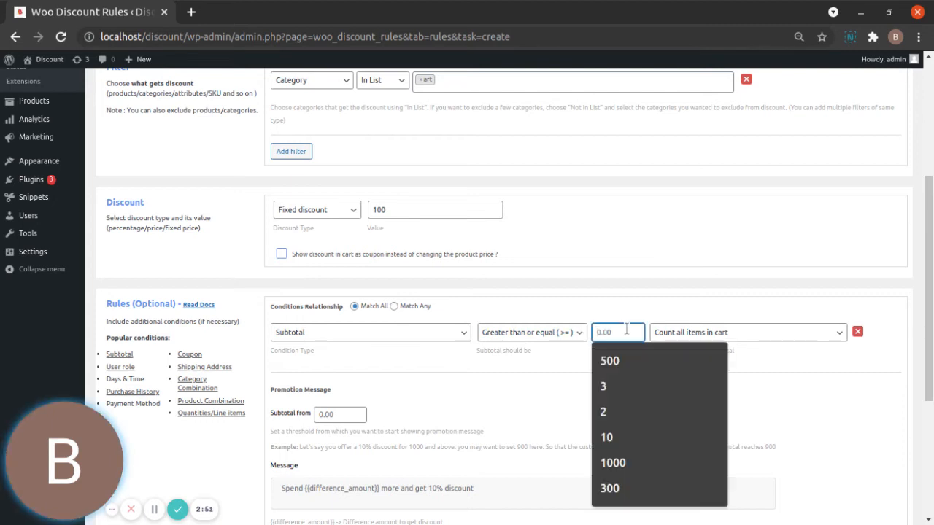
type("800")
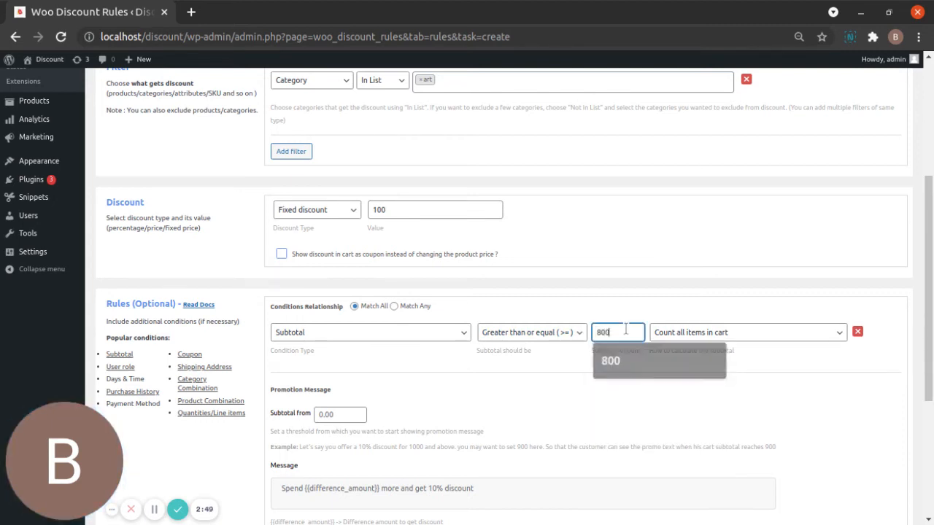
left_click(685, 297)
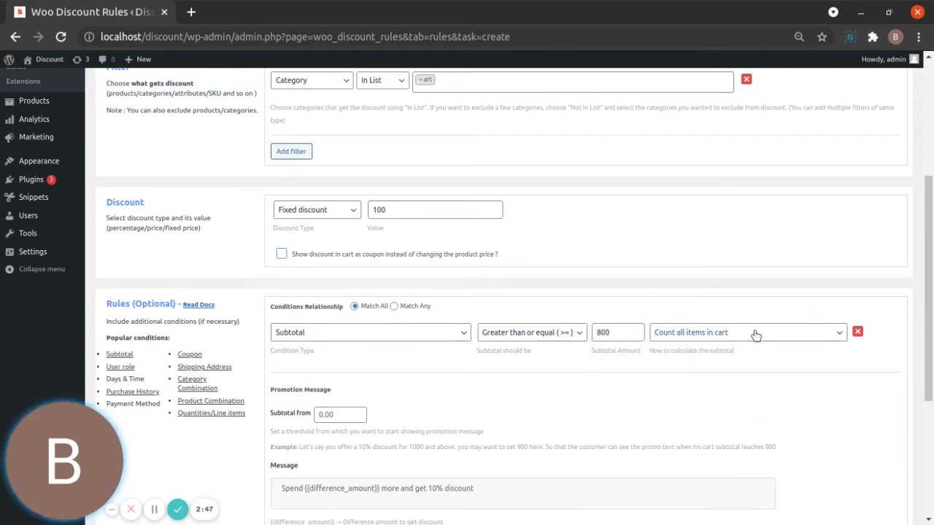
- Review the rule's filter, discount, subtotal condition and promotion message settings
scroll(375, 366, "down", 3)
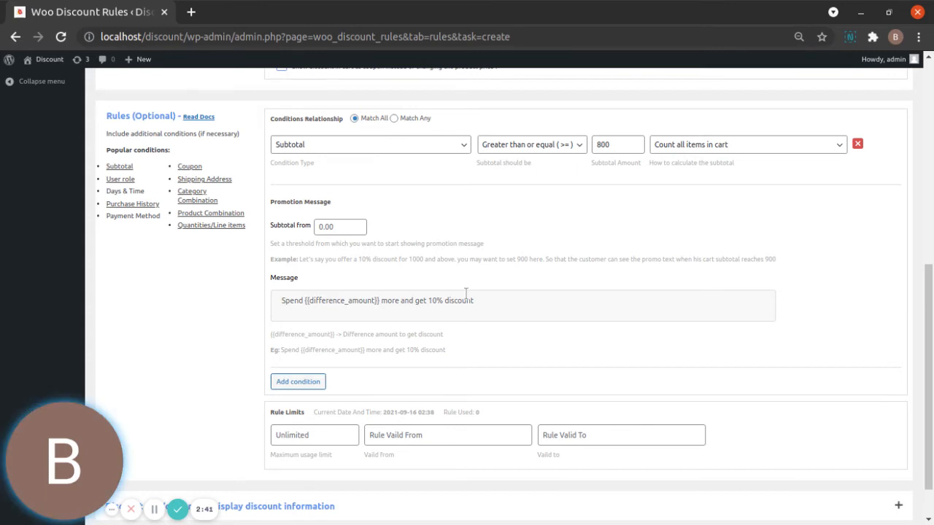
scroll(506, 237, "up", 1)
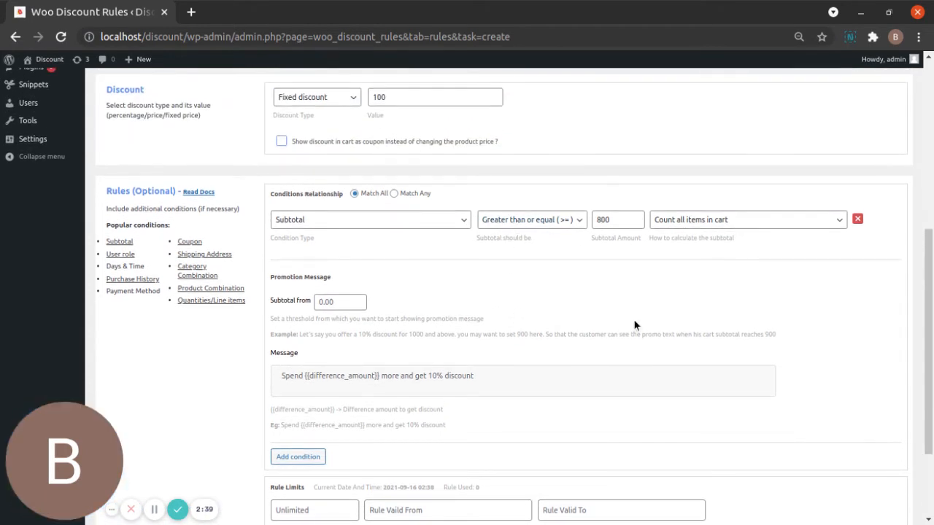
scroll(503, 306, "up", 2)
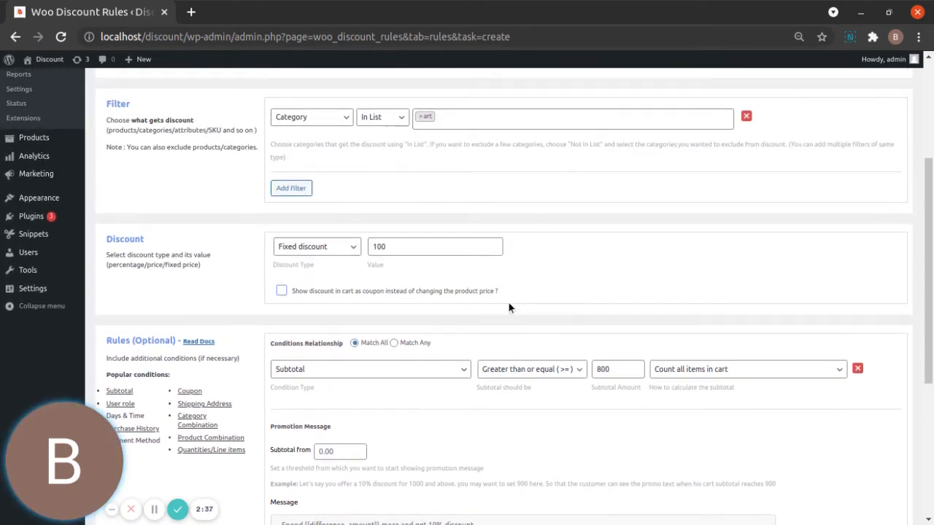
scroll(457, 361, "down", 2)
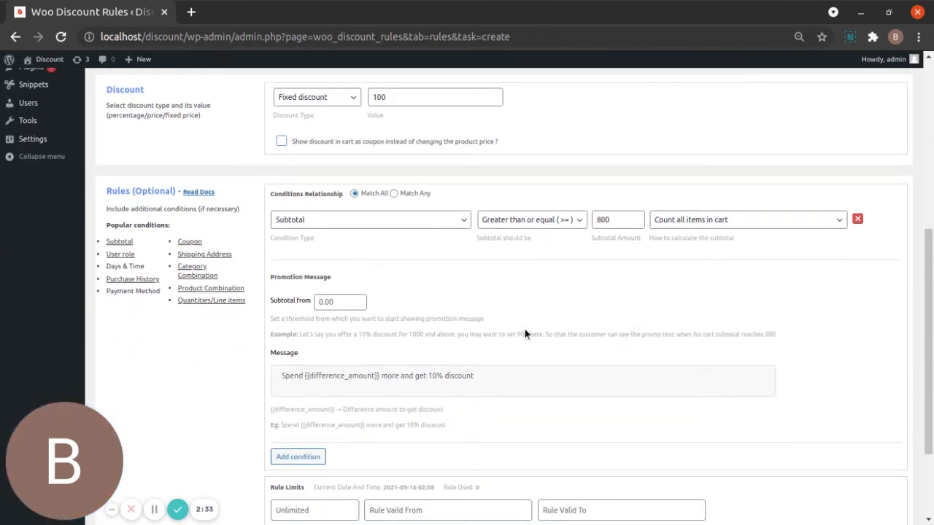
scroll(701, 325, "up", 2)
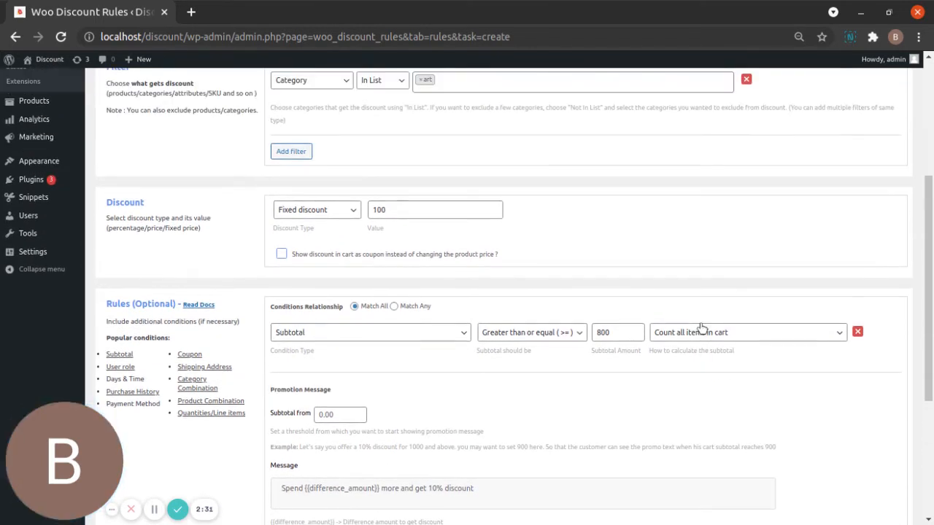
scroll(691, 320, "up", 3)
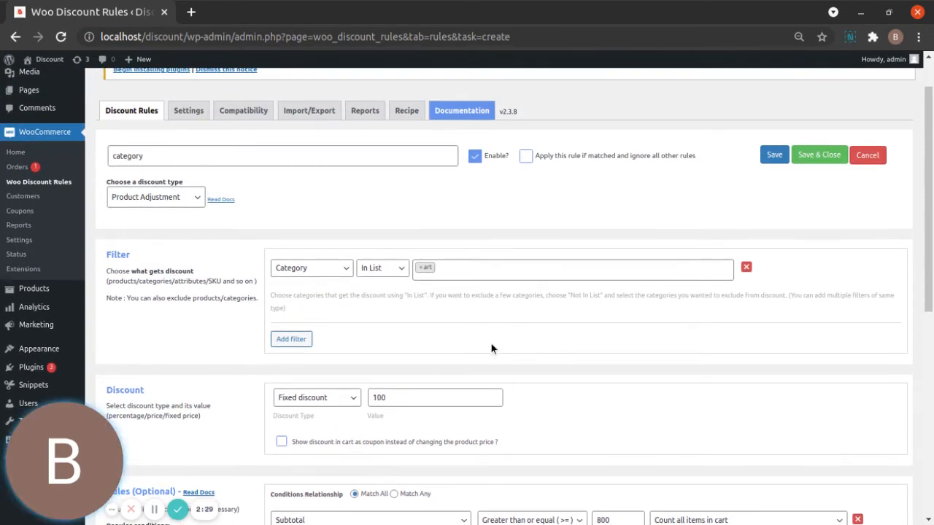
scroll(510, 292, "down", 2)
scroll(773, 183, "up", 2)
scroll(527, 273, "down", 1)
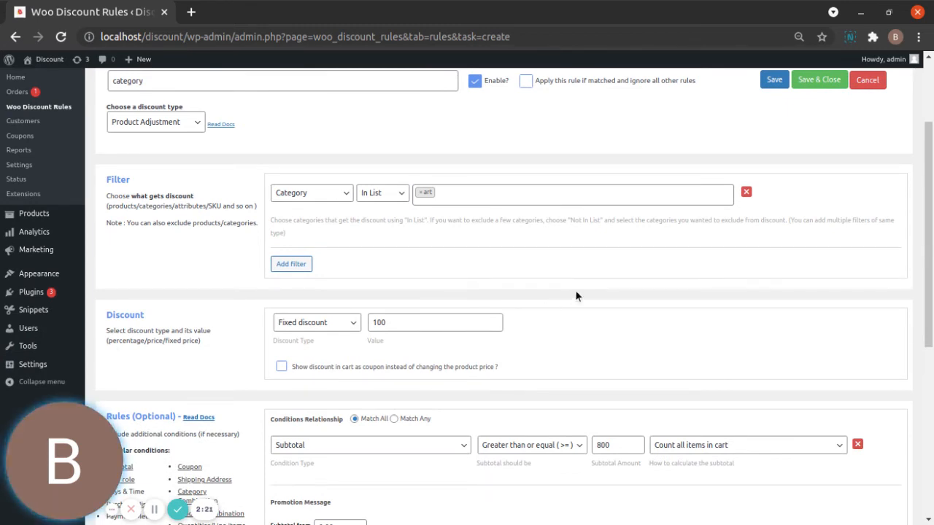
scroll(575, 292, "down", 2)
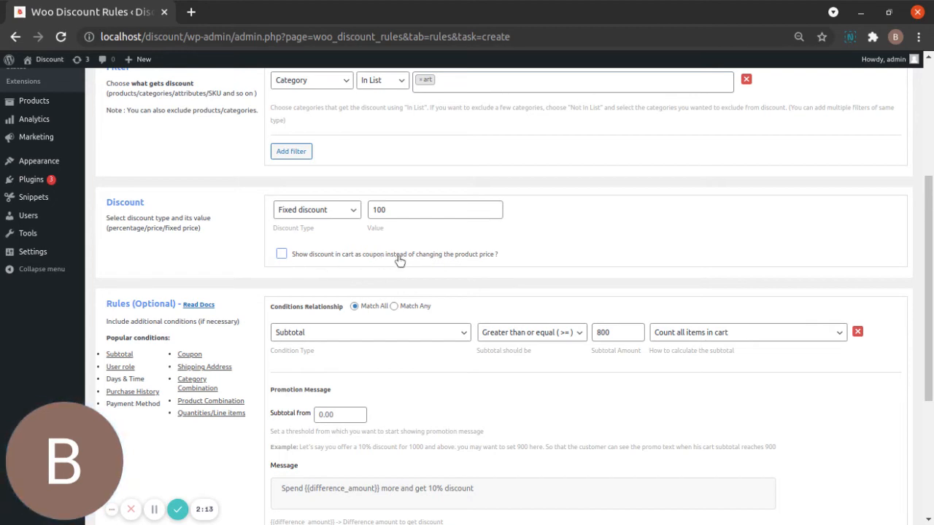
scroll(607, 239, "up", 2)
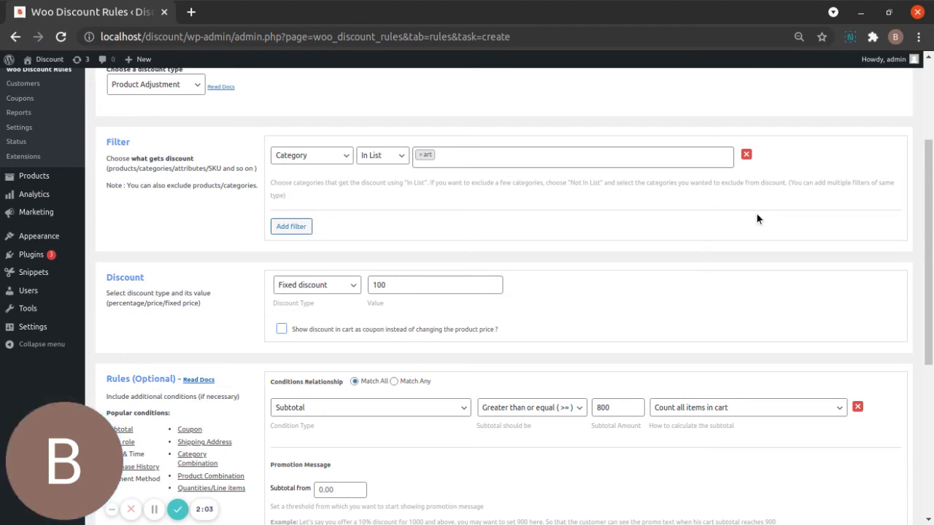
- Show the discount in the cart as a coupon instead of changing the product price, with the coupon name "category"
left_click(282, 329)
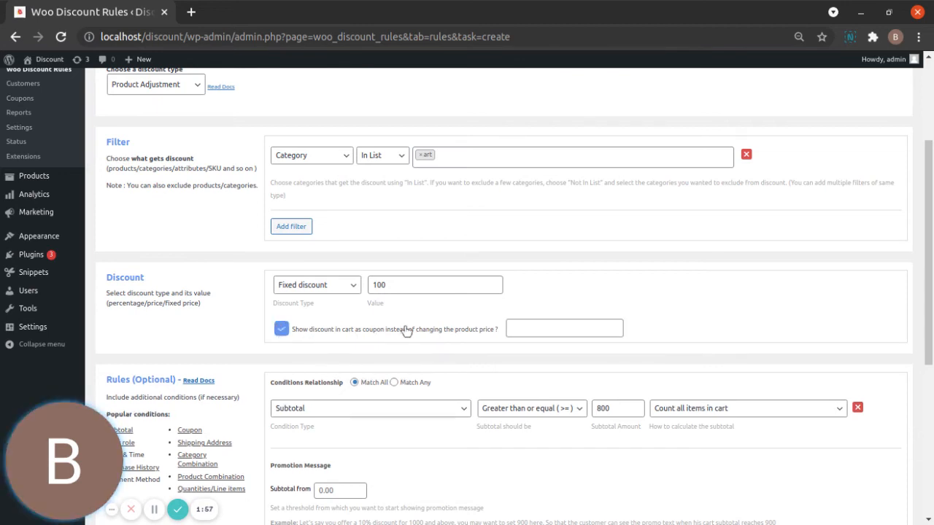
left_click(551, 327)
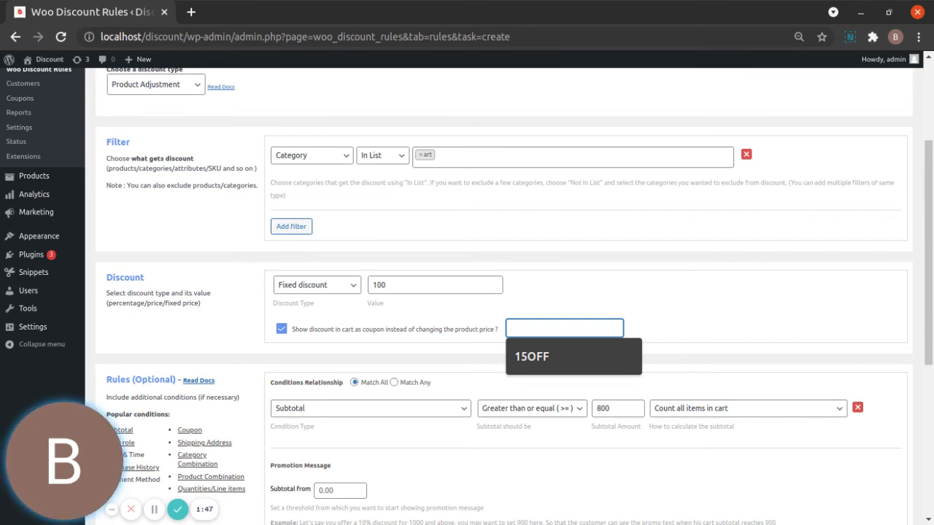
type("cate")
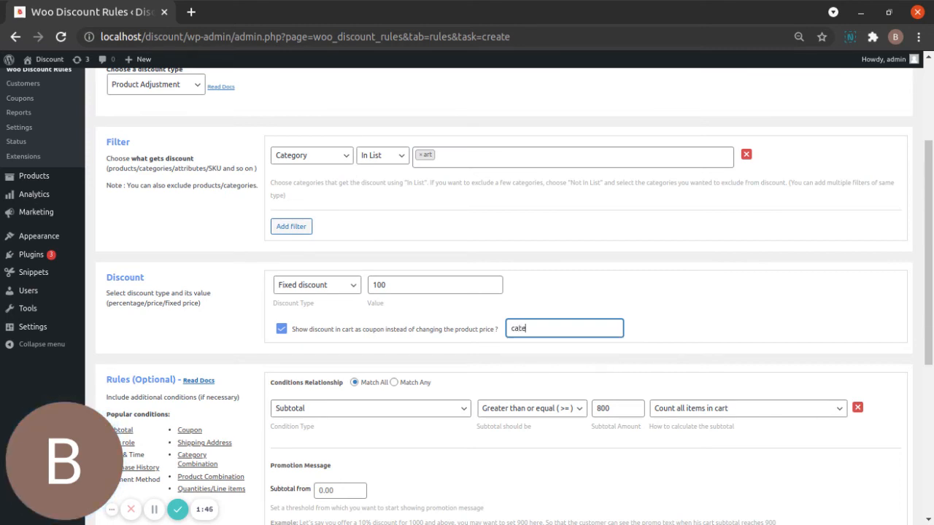
type("gory")
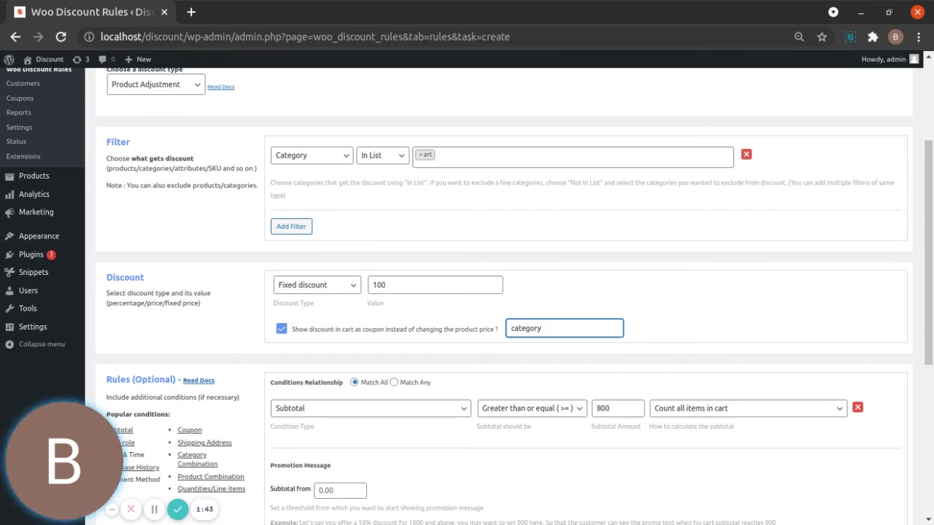
left_click(589, 271)
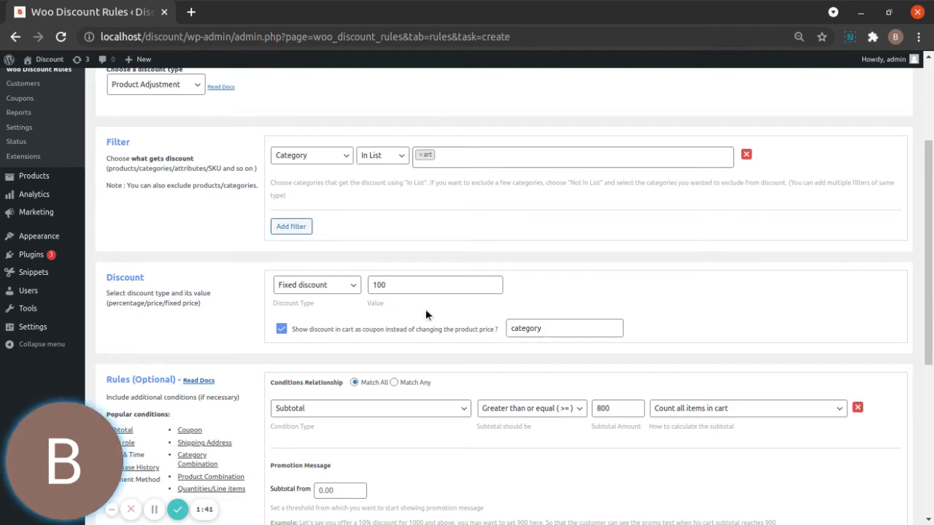
scroll(567, 219, "up", 1)
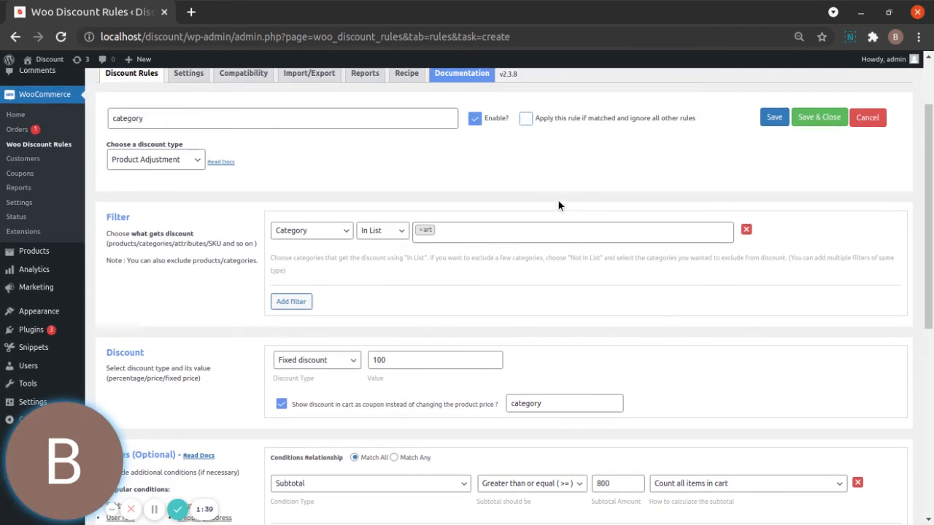
- Save the category discount rule and close its editor
scroll(541, 358, "down", 1)
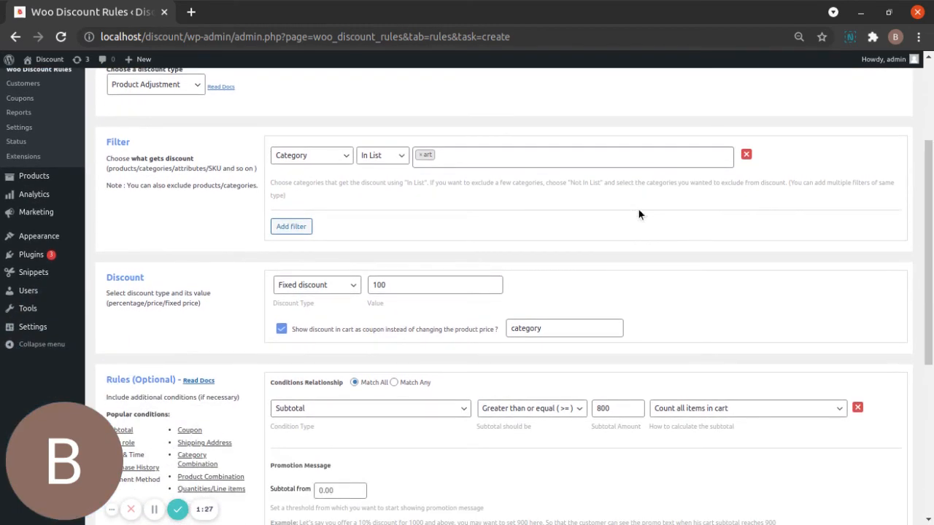
scroll(802, 143, "up", 3)
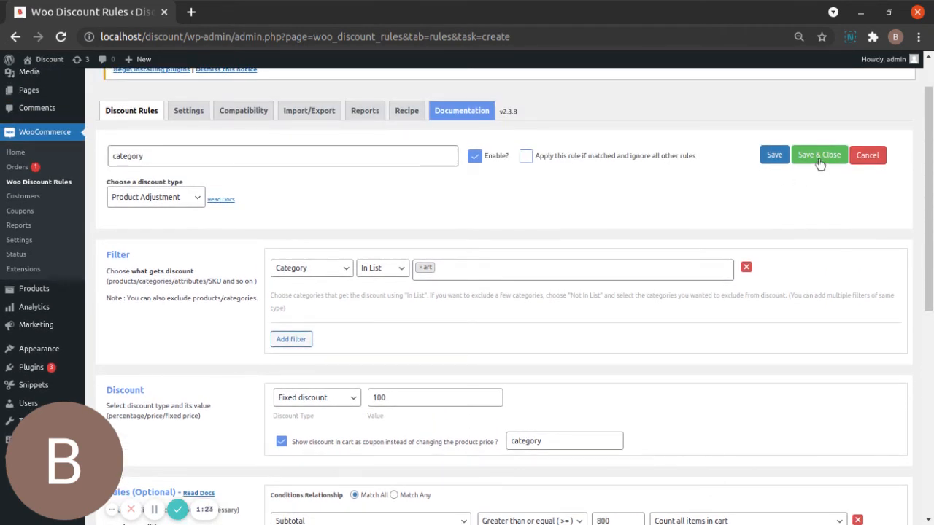
left_click(819, 160)
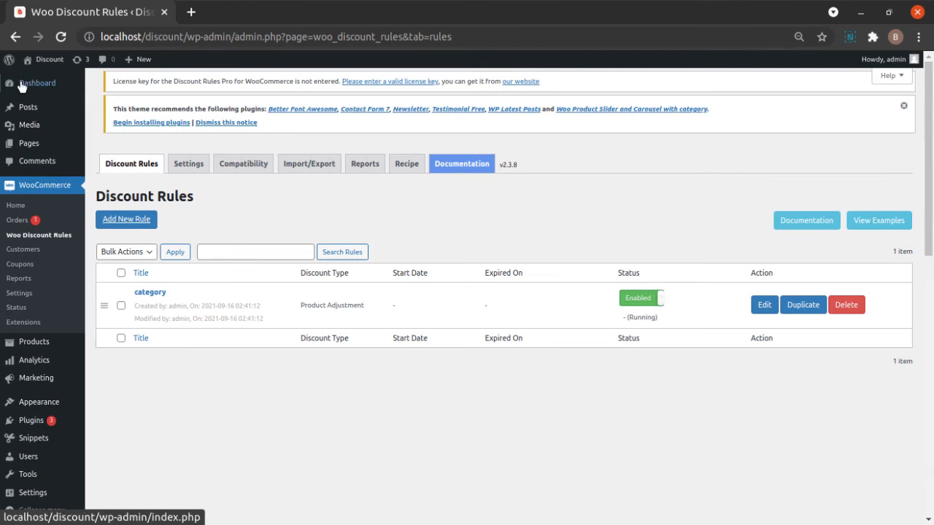
- Visit the storefront's shop and open the cart page
mouse_move(43, 62)
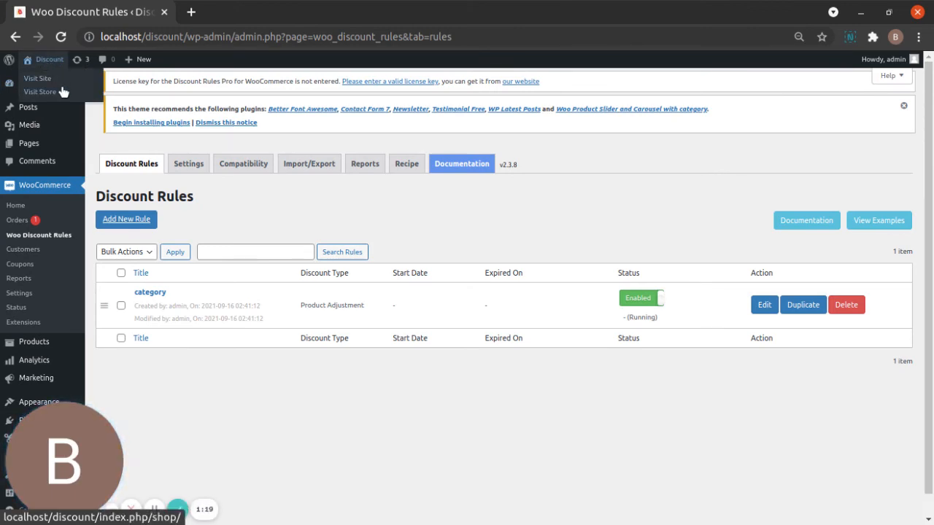
left_click(62, 90)
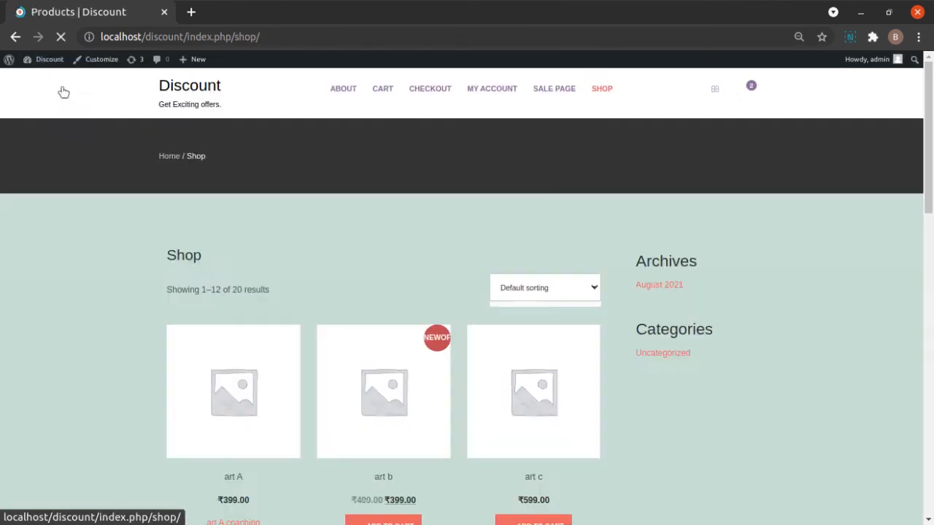
left_click(381, 89)
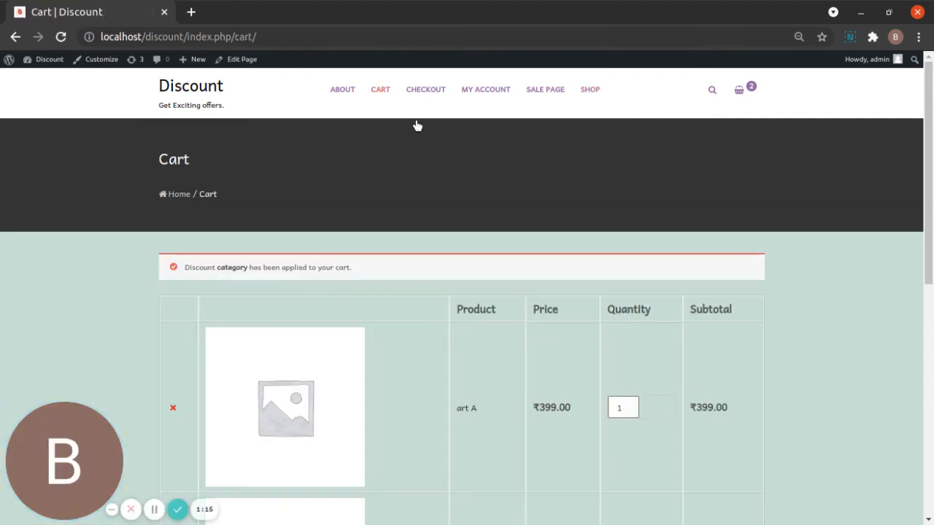
- Examine the cart's product prices, subtotal, category coupon discount and total to check how the rule applies
scroll(501, 257, "down", 1)
scroll(501, 256, "down", 3)
scroll(501, 257, "down", 1)
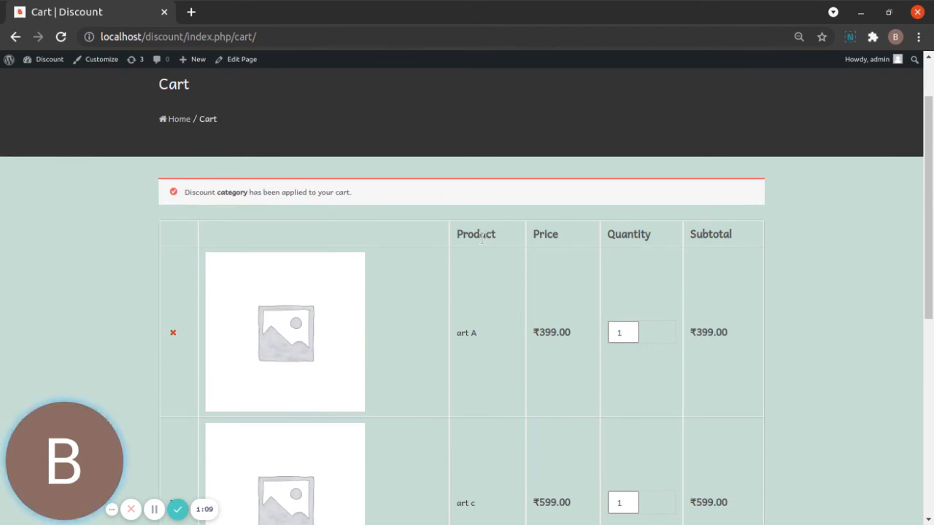
scroll(482, 235, "down", 6)
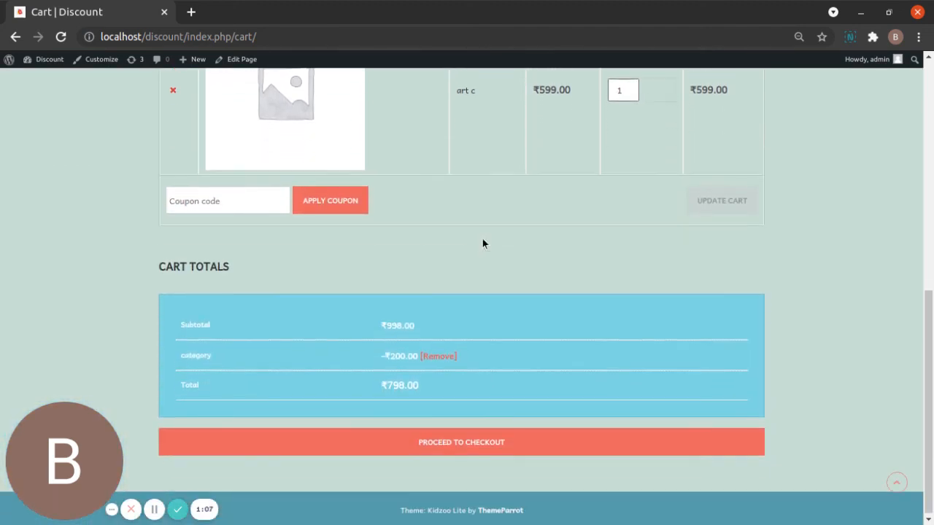
scroll(544, 129, "up", 3)
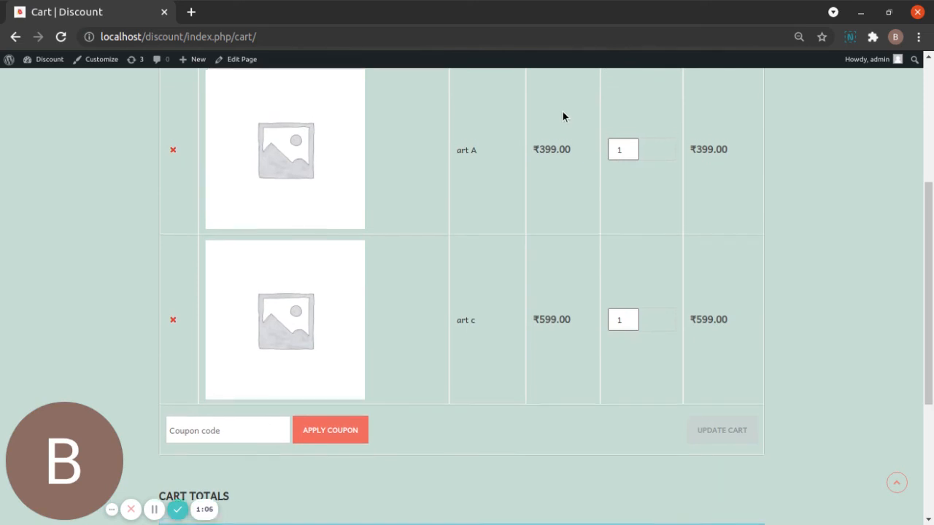
scroll(566, 182, "down", 4)
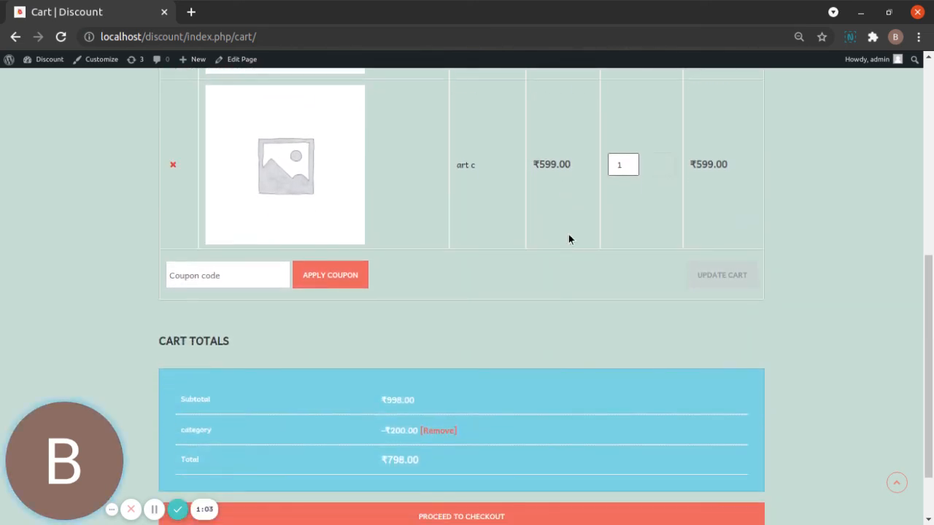
scroll(482, 292, "down", 2)
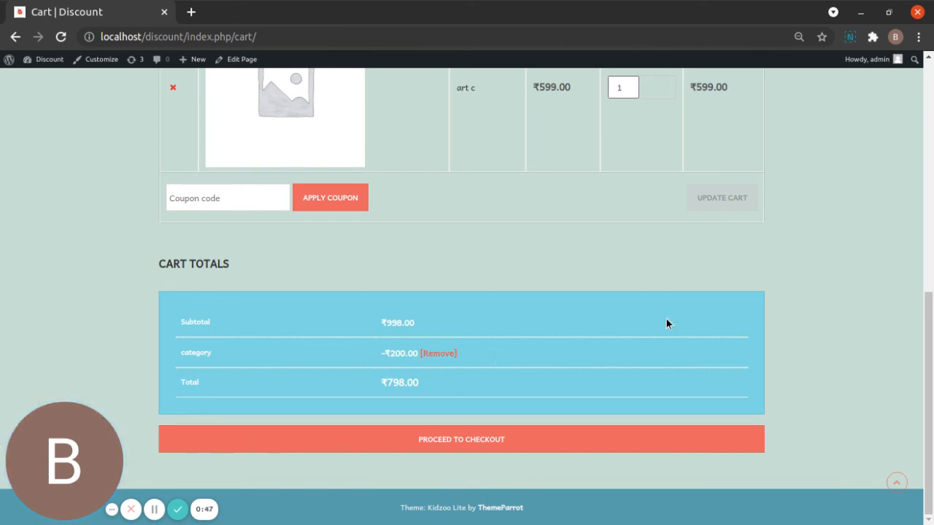
scroll(666, 323, "up", 3)
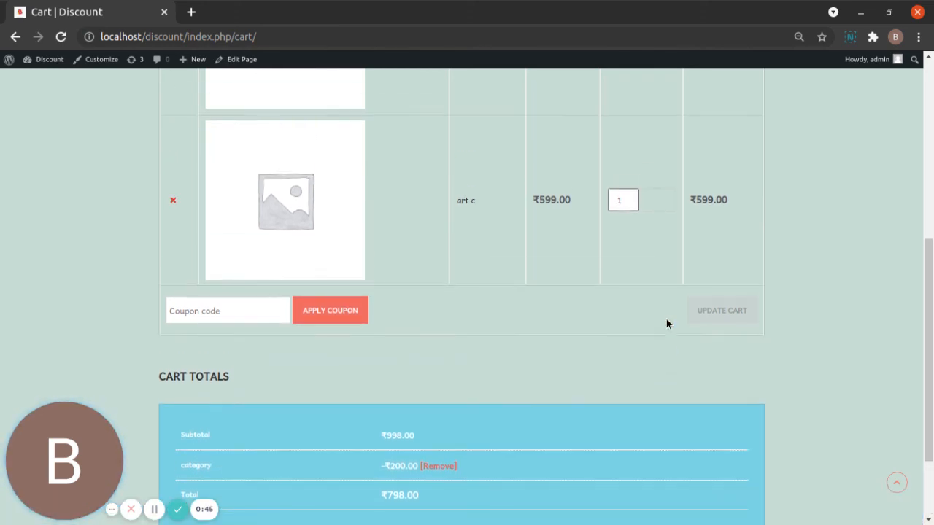
scroll(666, 323, "up", 6)
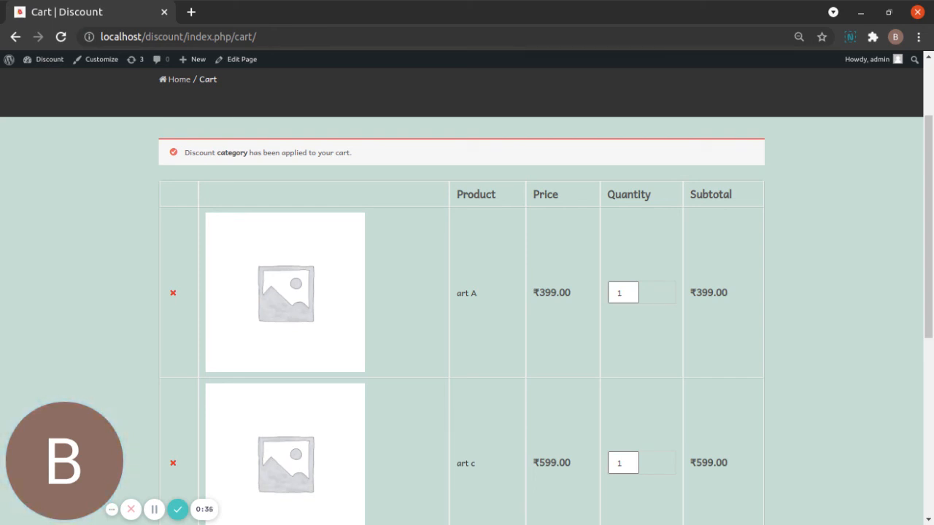
scroll(666, 323, "down", 2)
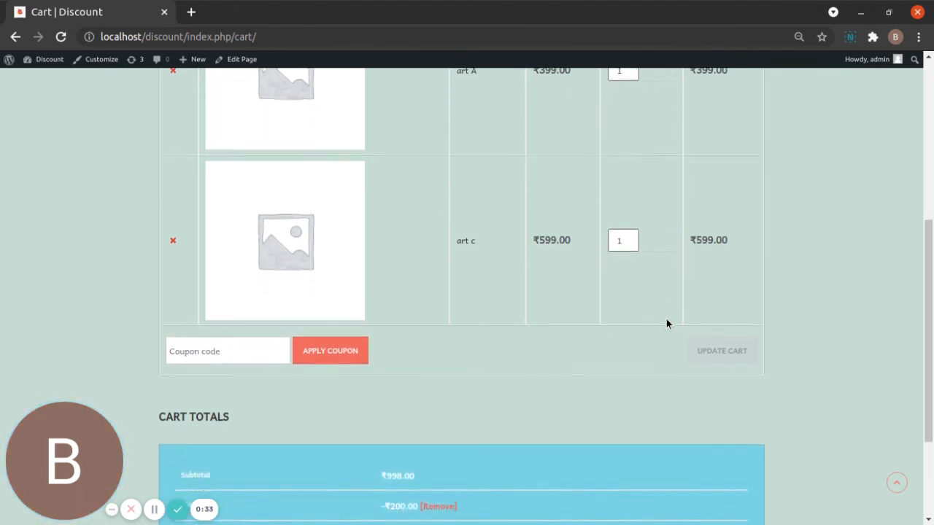
scroll(666, 323, "up", 3)
scroll(666, 323, "down", 3)
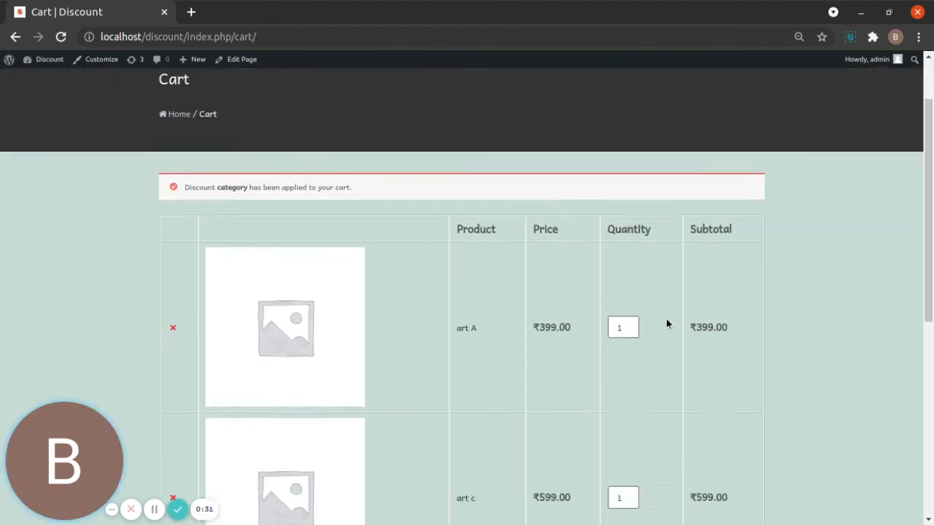
scroll(666, 323, "down", 3)
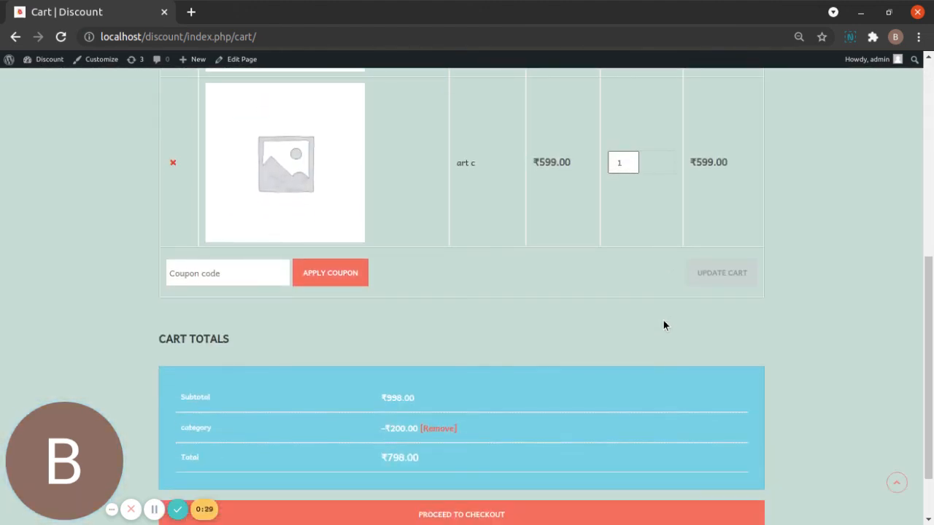